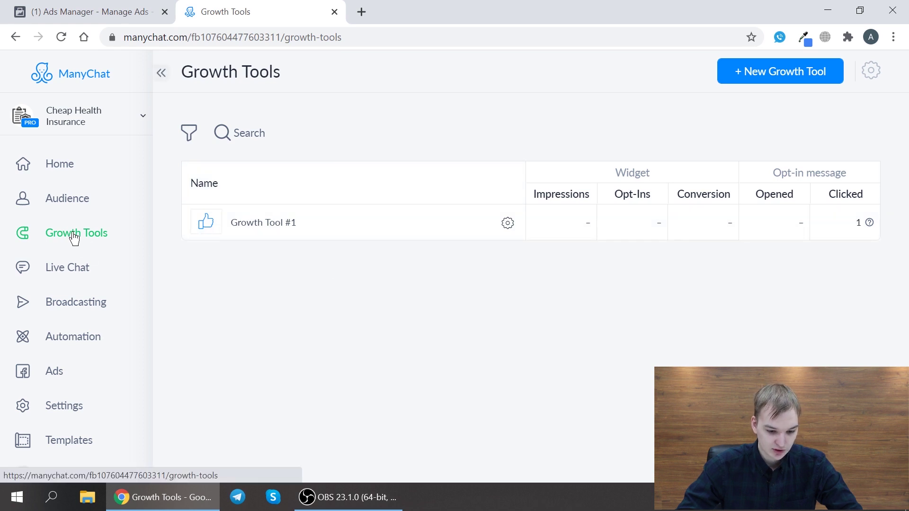
Create a new Facebook Ads JSON growth tool, Growth Tool #4.
click(786, 74)
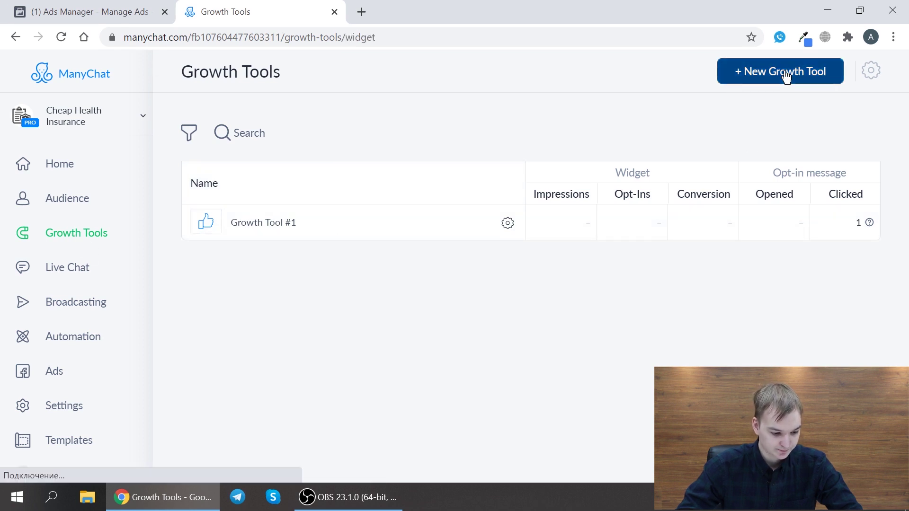
scroll(308, 180, down, 3)
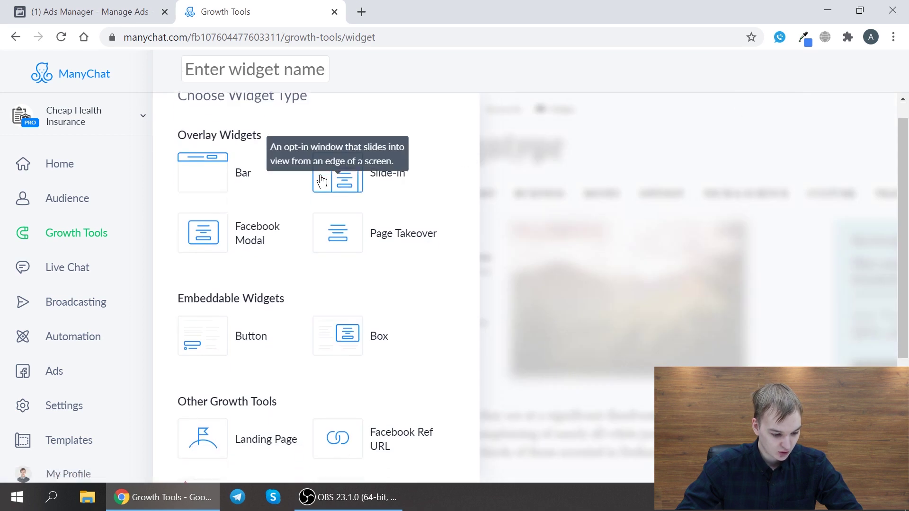
scroll(287, 194, down, 1)
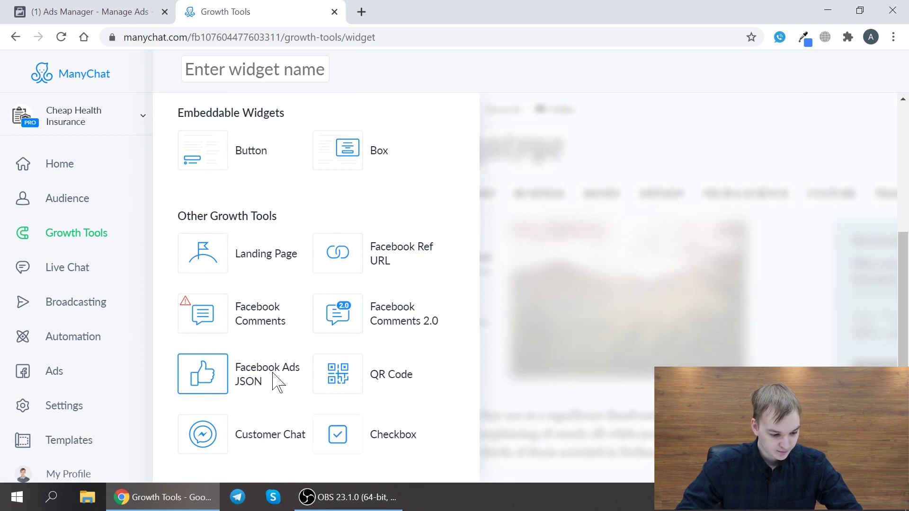
click(246, 372)
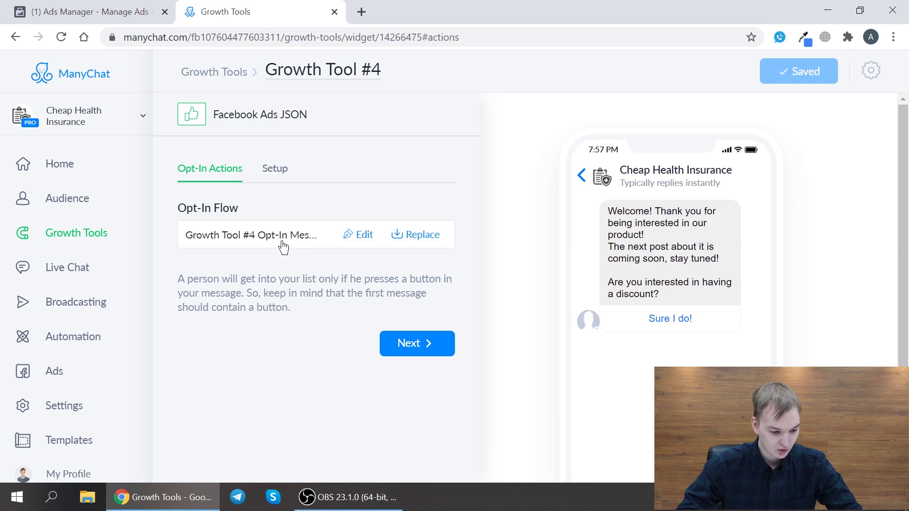
click(360, 235)
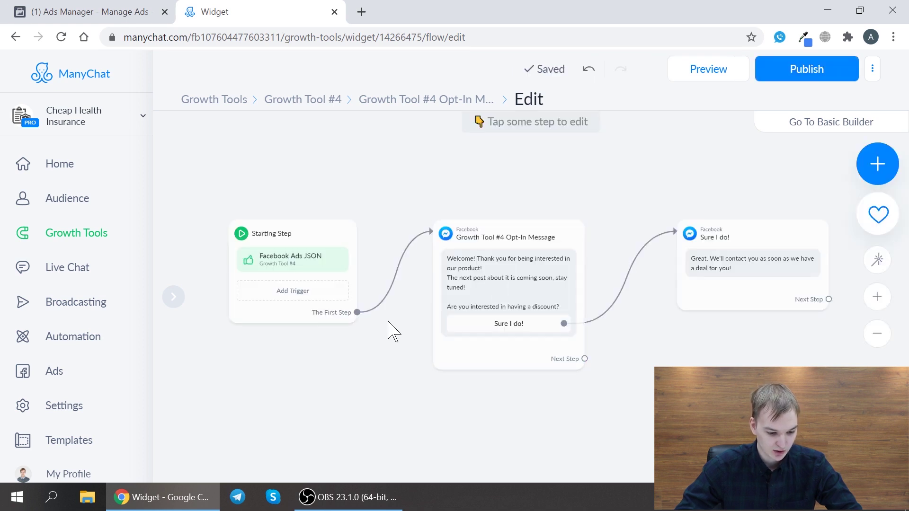
scroll(388, 331, up, 3)
drag(410, 325, 336, 331)
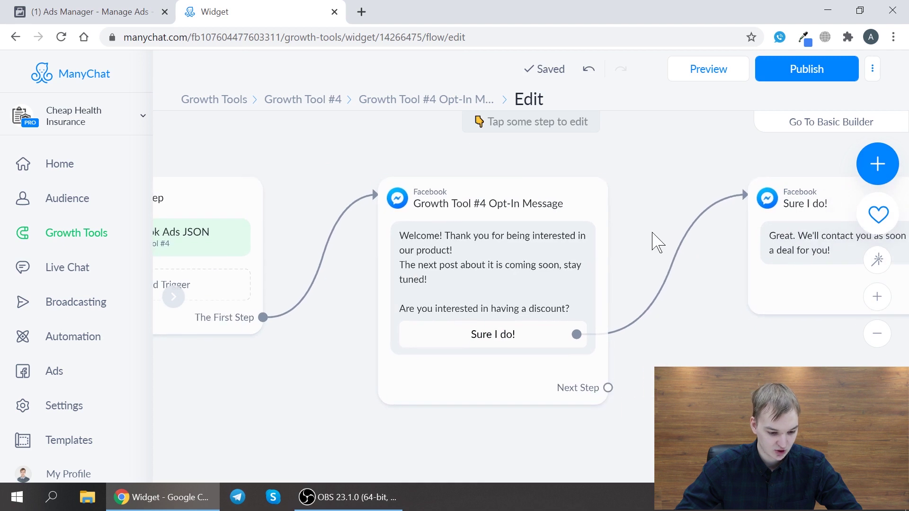
scroll(651, 243, up, 3)
scroll(686, 211, down, 4)
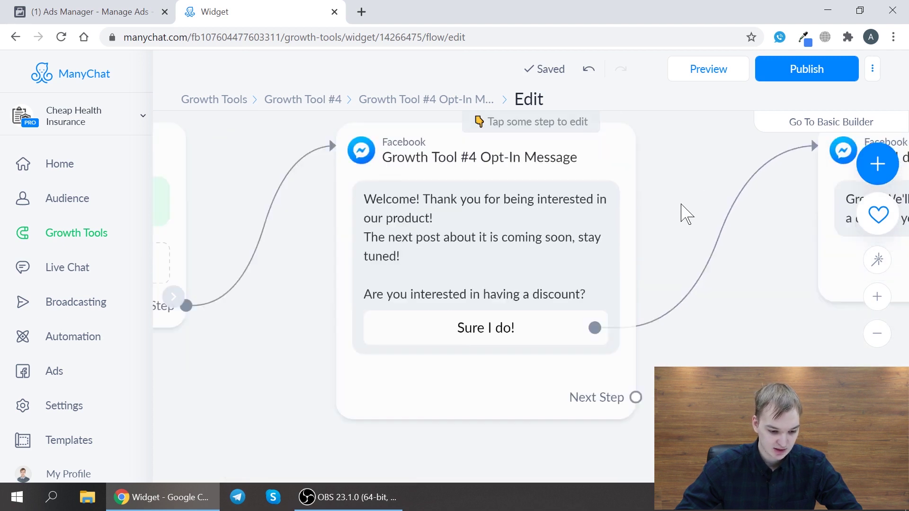
scroll(524, 211, up, 2)
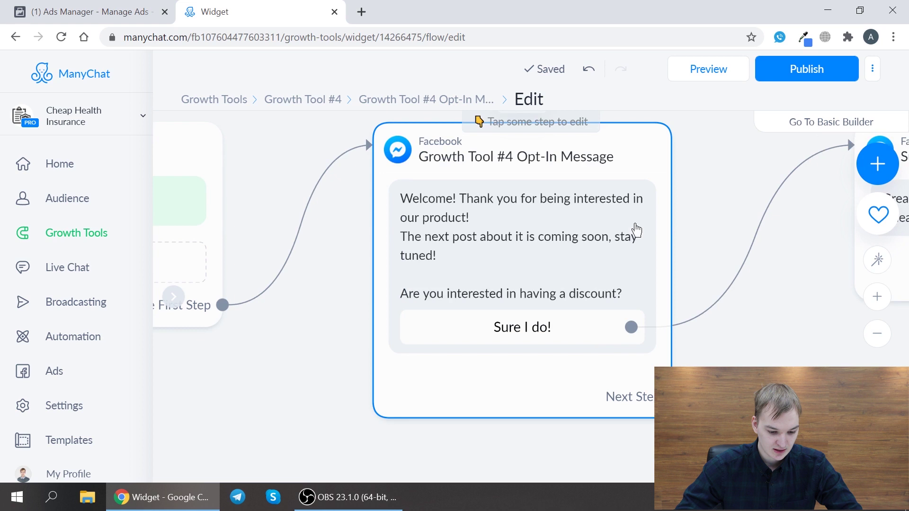
scroll(663, 237, right, 4)
scroll(659, 293, up, 2)
scroll(523, 310, down, 3)
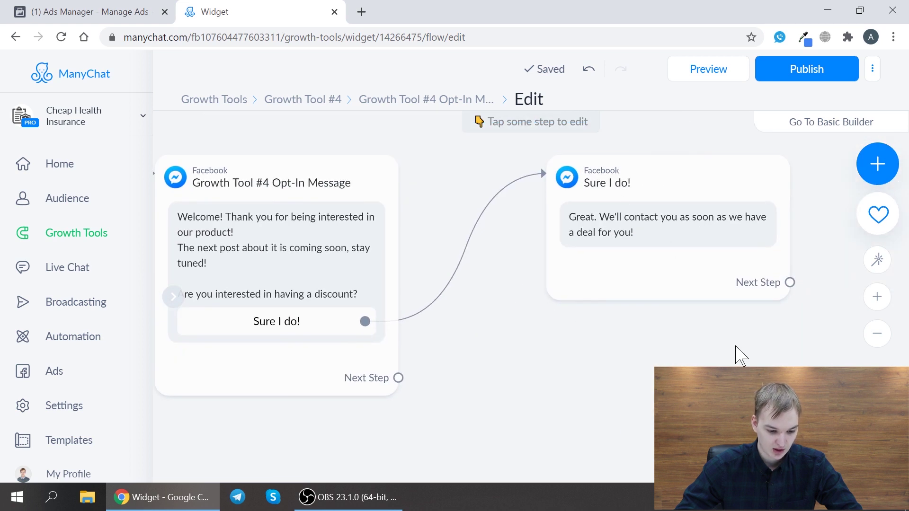
drag(738, 355, 613, 347)
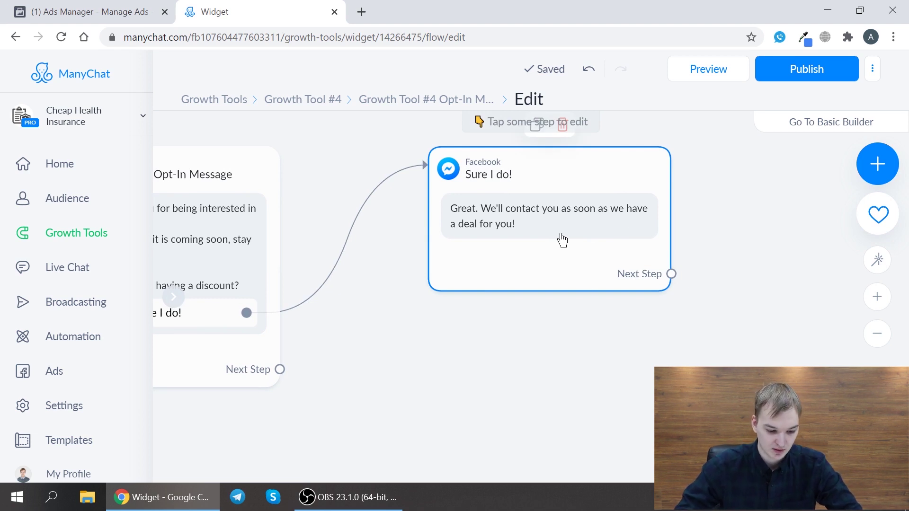
Open Growth Tool #1's opt-in flow in the flow editor.
click(86, 235)
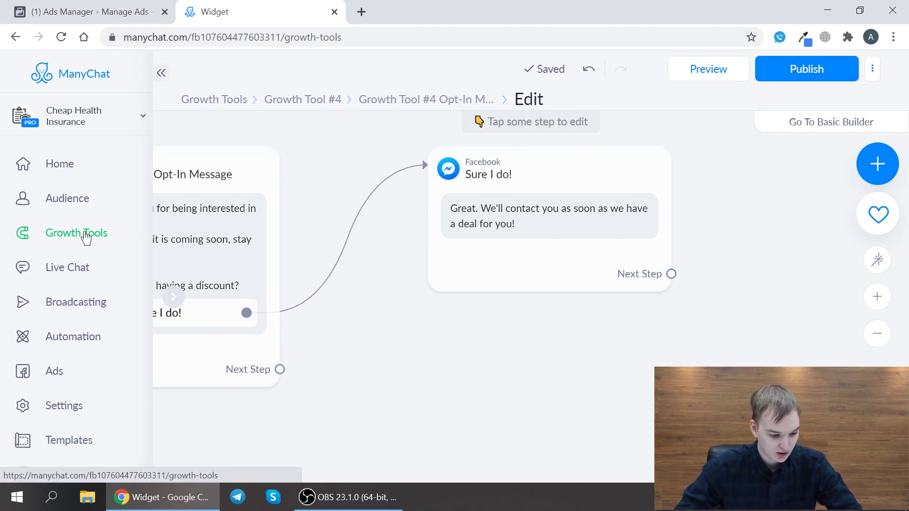
click(287, 260)
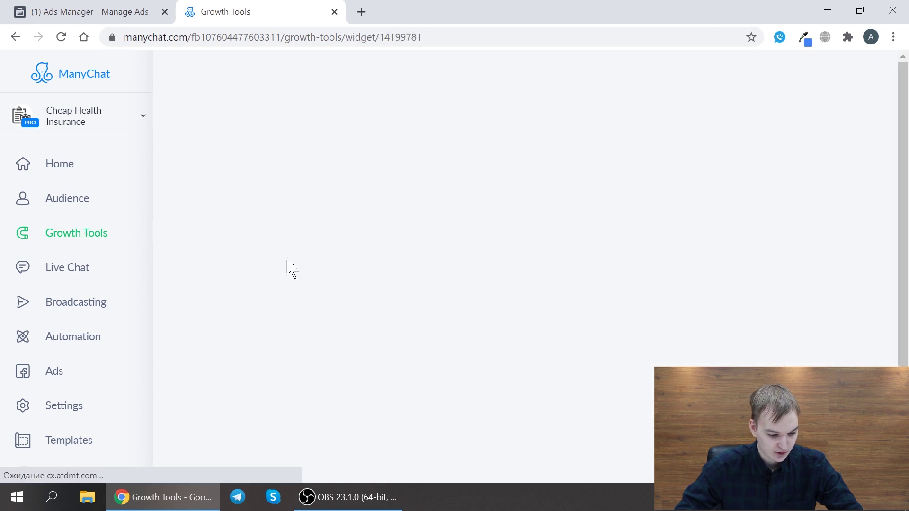
click(363, 239)
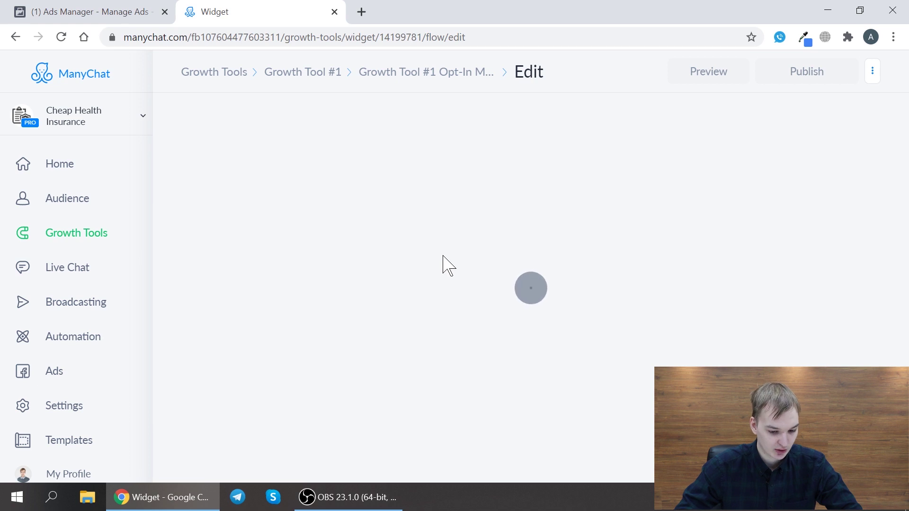
Pan across the flow past the Medicare and Cancer/HIV/ESRD question steps.
scroll(274, 231, up, 6)
scroll(208, 369, down, 3)
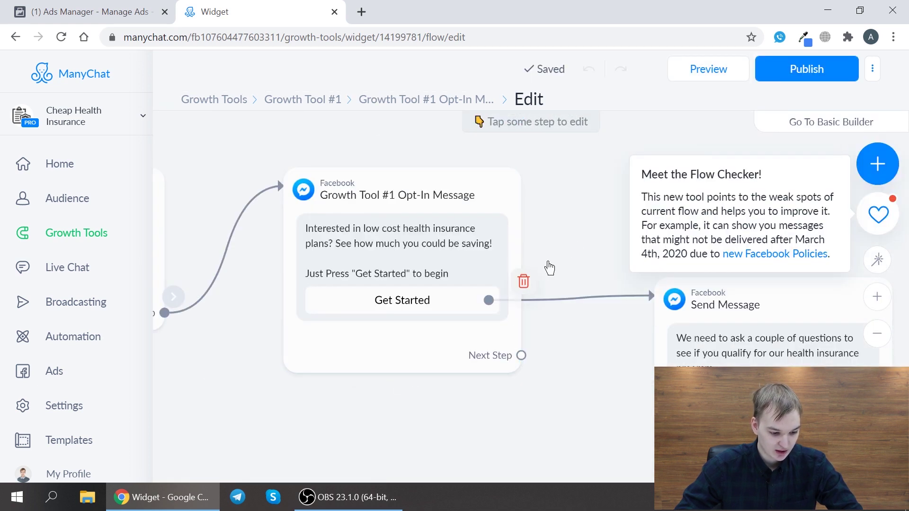
drag(575, 250, 523, 246)
mouse_move(417, 236)
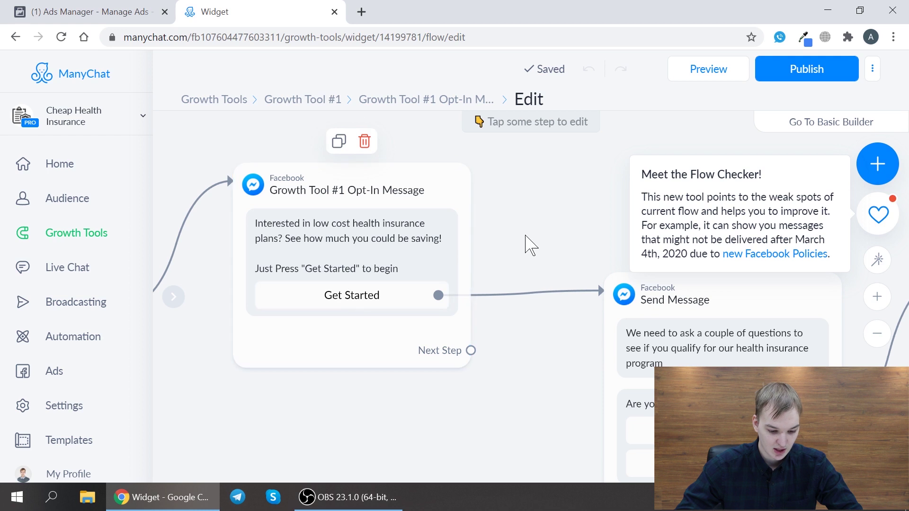
scroll(532, 244, right, 5)
scroll(532, 243, down, 3)
scroll(527, 233, right, 3)
scroll(528, 233, down, 2)
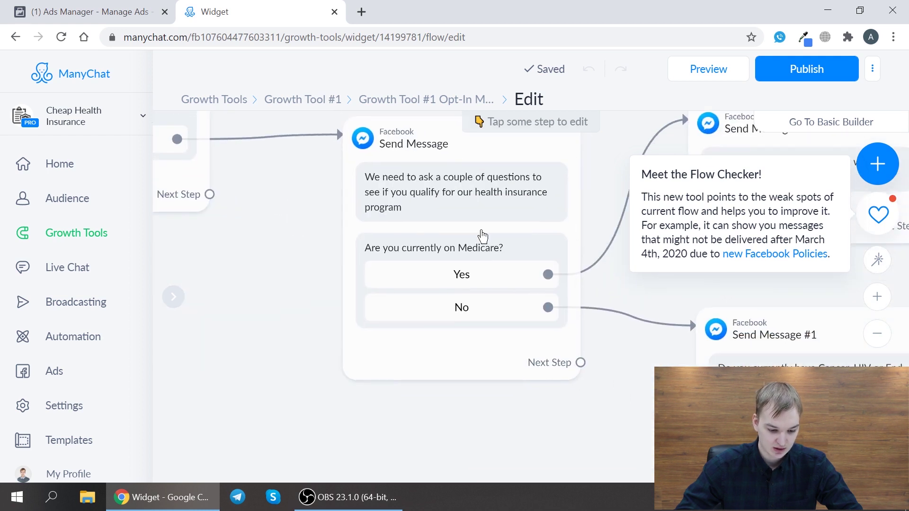
scroll(570, 205, right, 3)
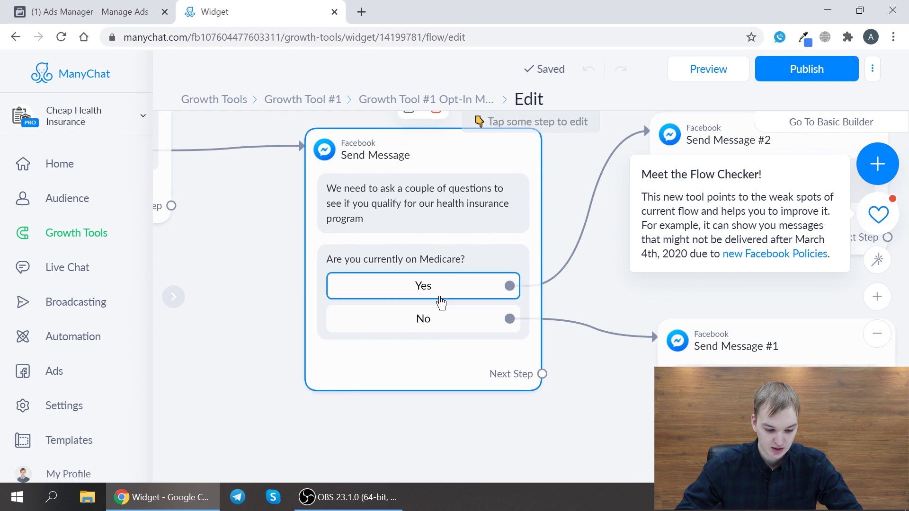
scroll(609, 308, right, 4)
scroll(609, 308, down, 2)
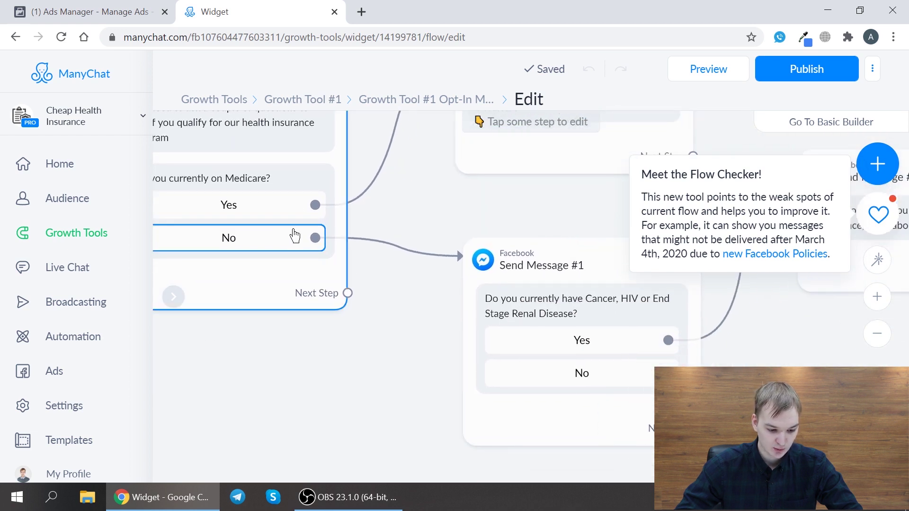
scroll(345, 297, right, 4)
scroll(346, 297, down, 2)
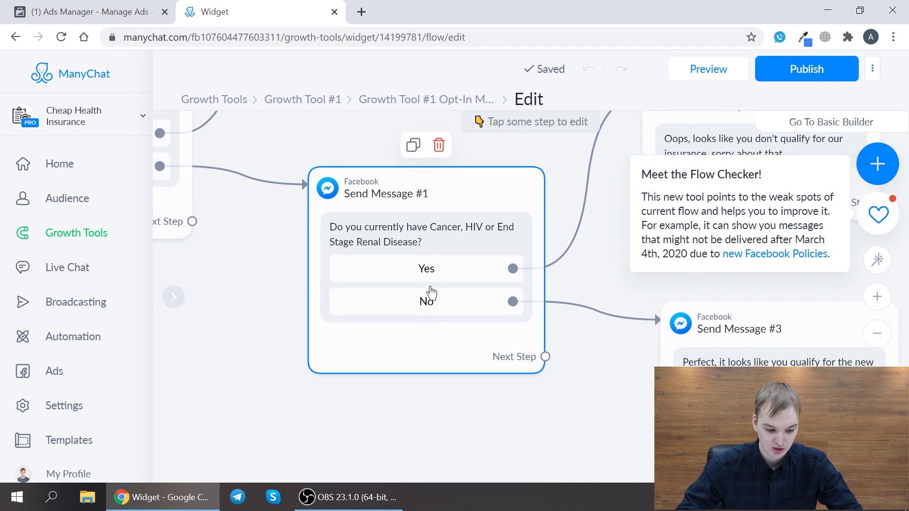
Bring the later messages into view and select the Send Message #3 step.
drag(584, 360, 314, 264)
drag(346, 315, 294, 264)
click(396, 254)
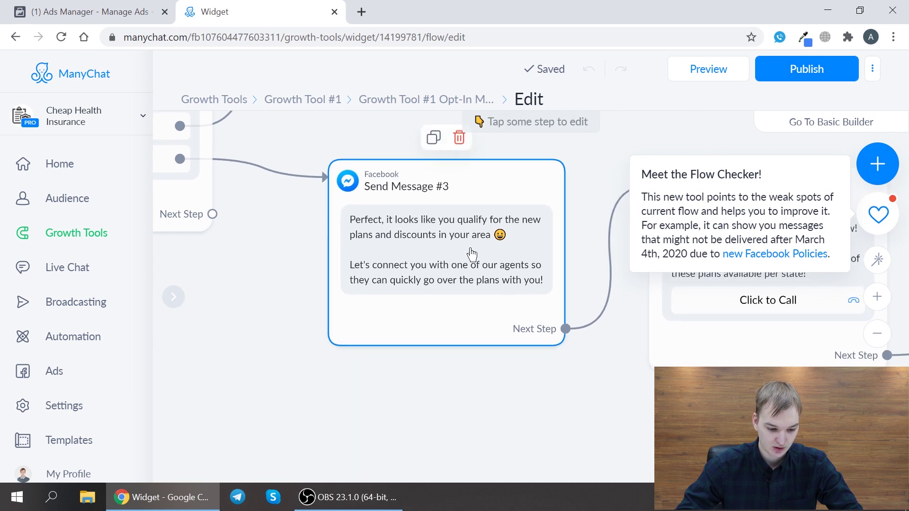
Open Send Message #4 and review its Click to Call button settings without changing them.
drag(586, 247, 243, 222)
click(339, 233)
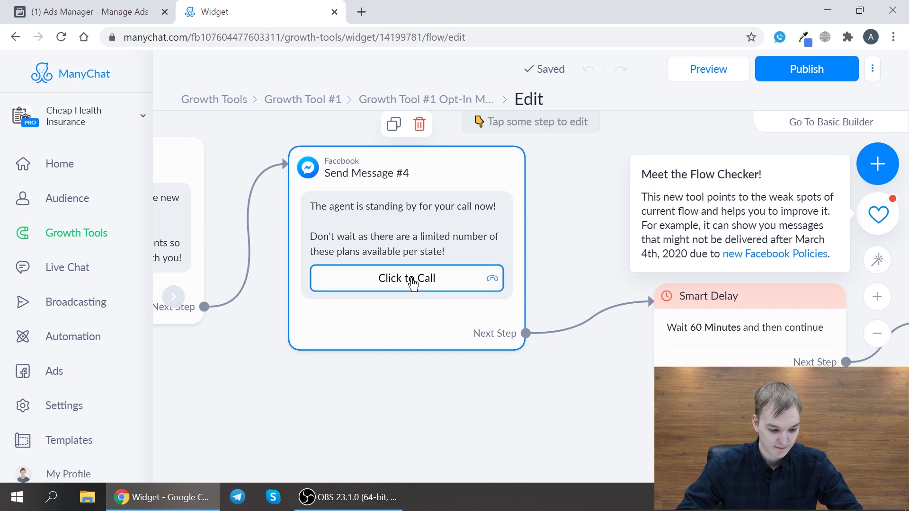
click(449, 285)
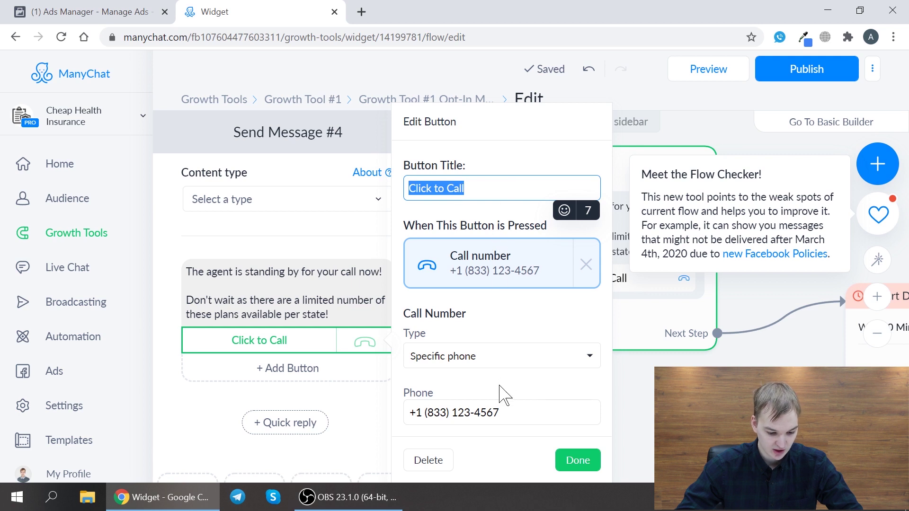
click(588, 466)
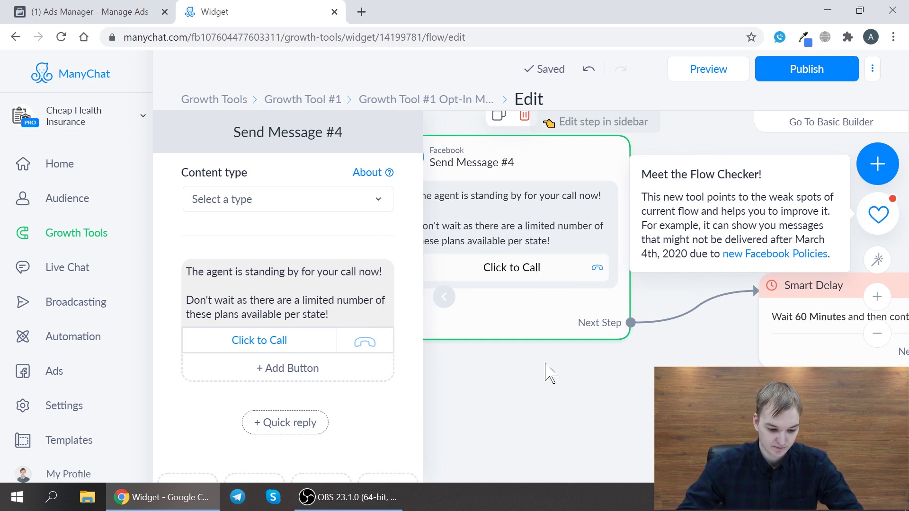
Close the Send Message #4 editor and select the 60-minute Smart Delay step.
drag(582, 382, 454, 383)
scroll(601, 370, right, 5)
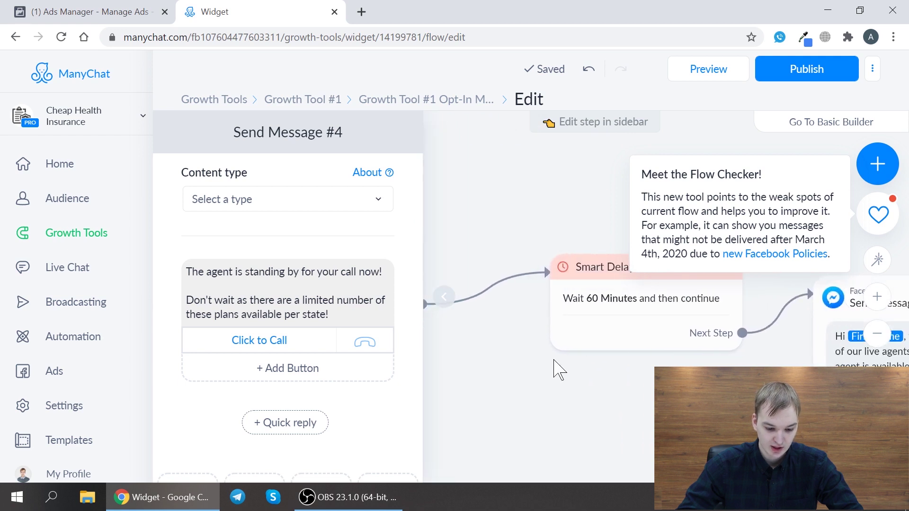
scroll(629, 370, down, 2)
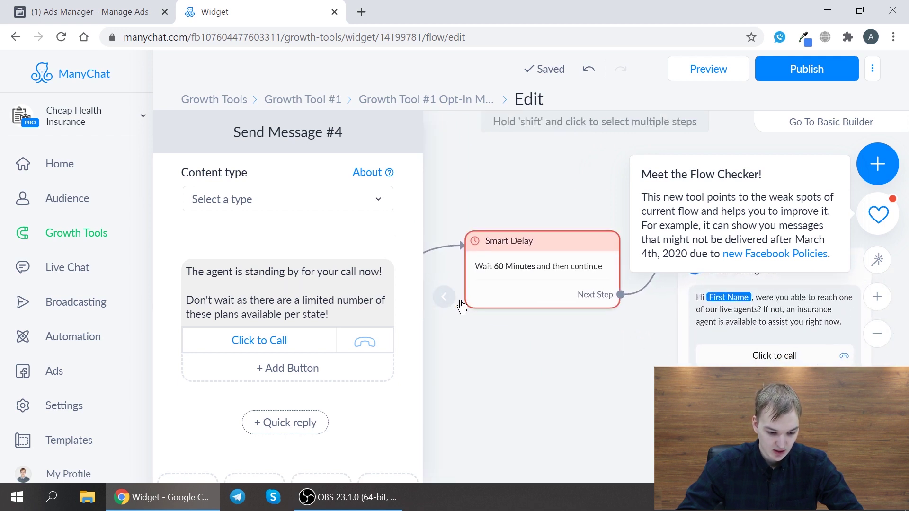
click(445, 297)
drag(578, 367, 450, 327)
click(448, 259)
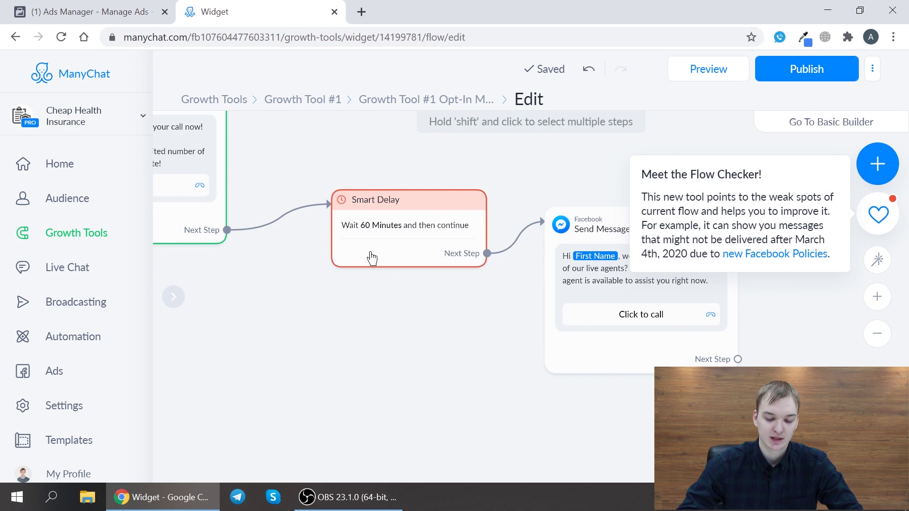
Select Send Message #6, which asks whether agents were reached.
drag(487, 300, 349, 308)
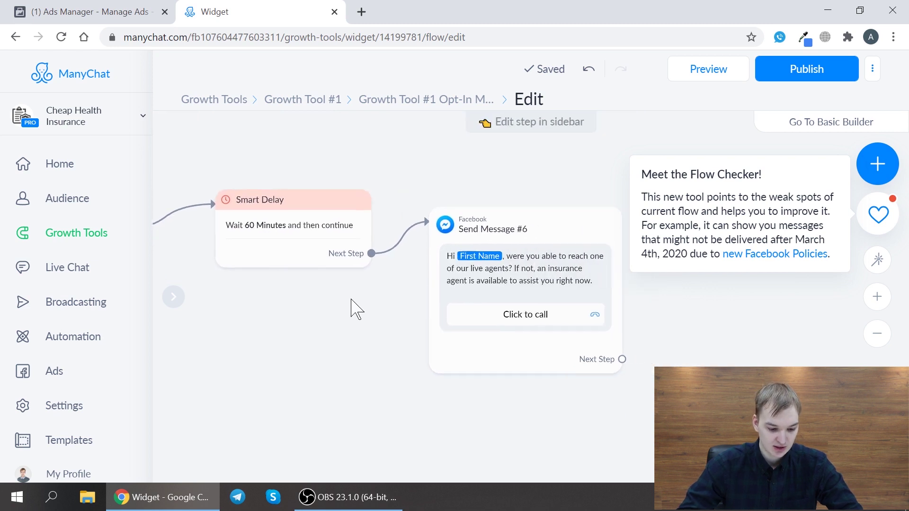
scroll(532, 305, up, 3)
drag(725, 316, 601, 317)
click(473, 228)
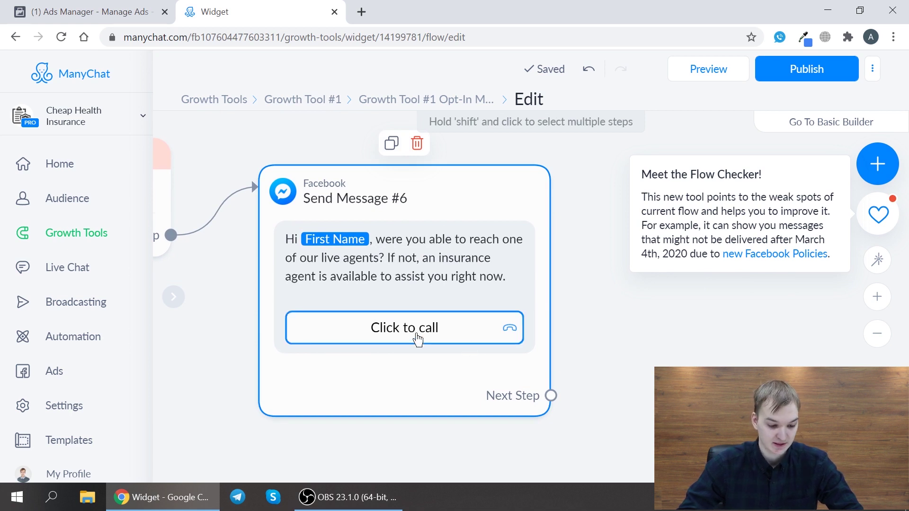
scroll(431, 337, down, 5)
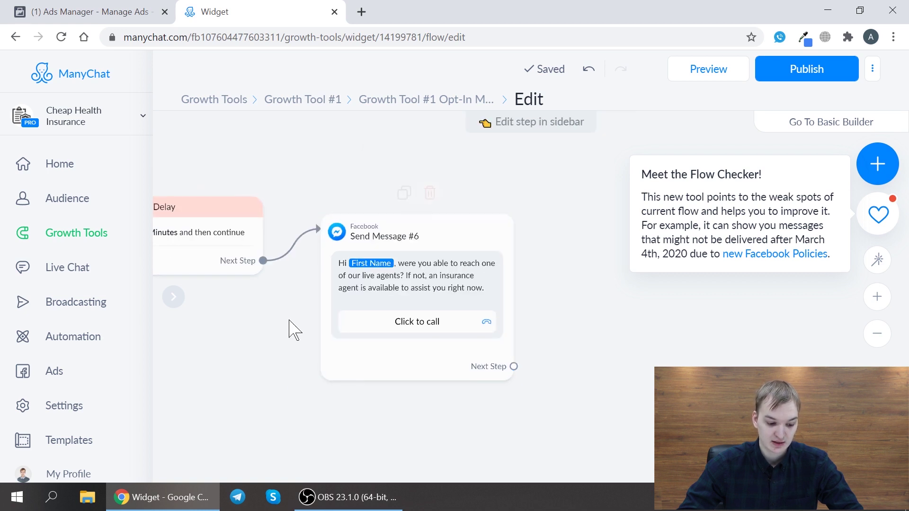
drag(290, 329, 294, 301)
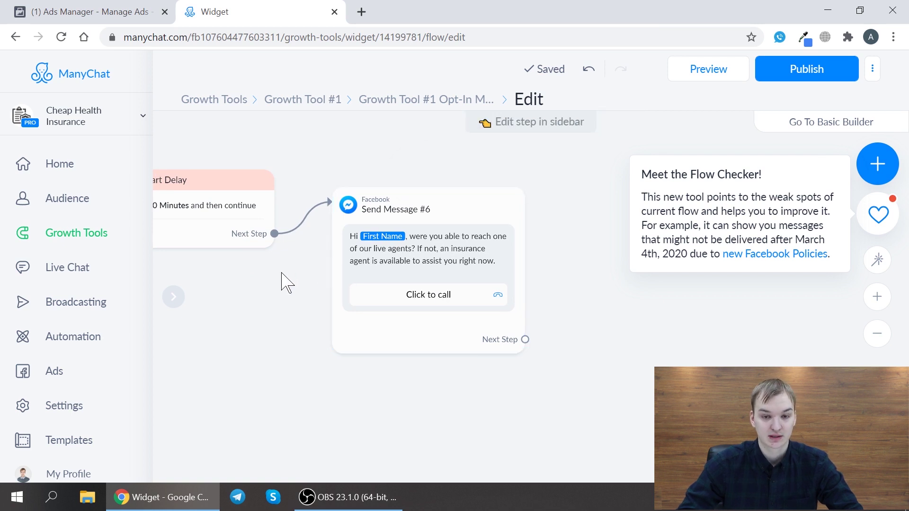
scroll(406, 284, down, 2)
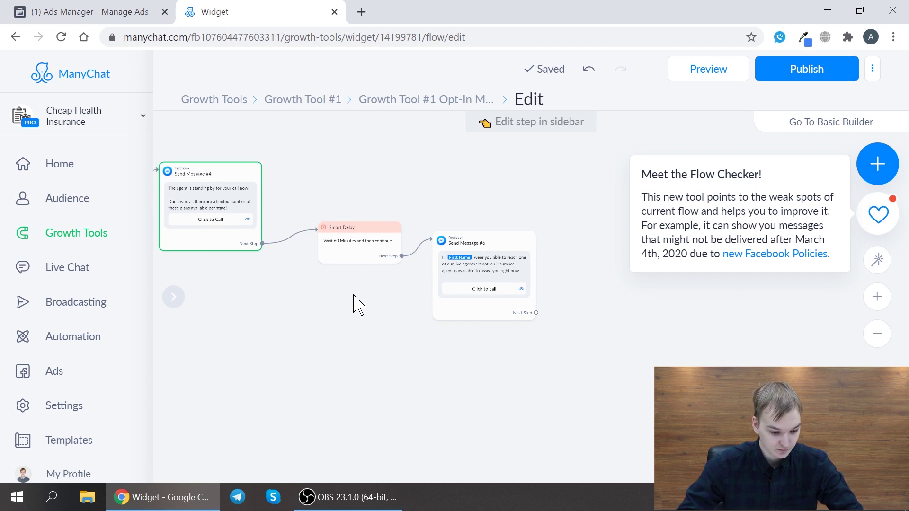
Pan back to the flow's Starting Step and first message steps.
drag(359, 306, 577, 304)
drag(362, 276, 565, 325)
drag(324, 256, 412, 301)
drag(305, 248, 485, 325)
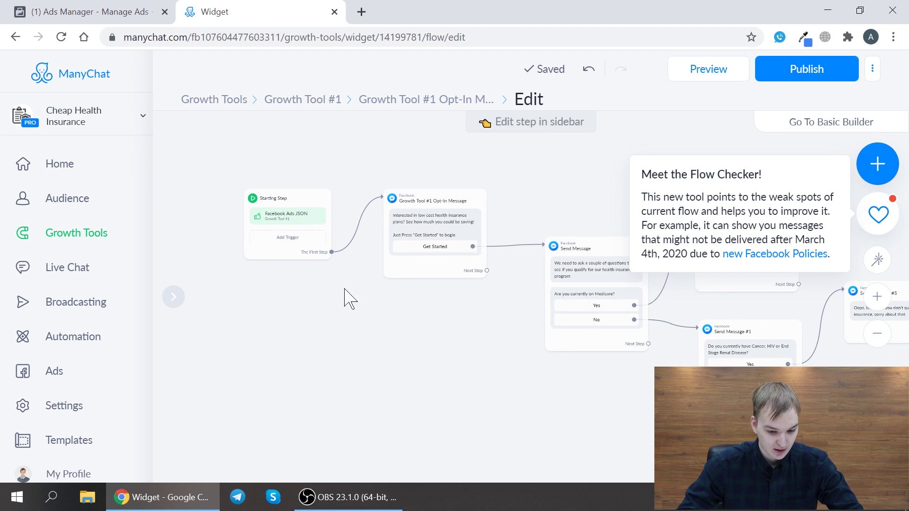
Copy Growth Tool #1's Facebook Ads JSON code from its Setup, then return to Ads Manager.
click(102, 234)
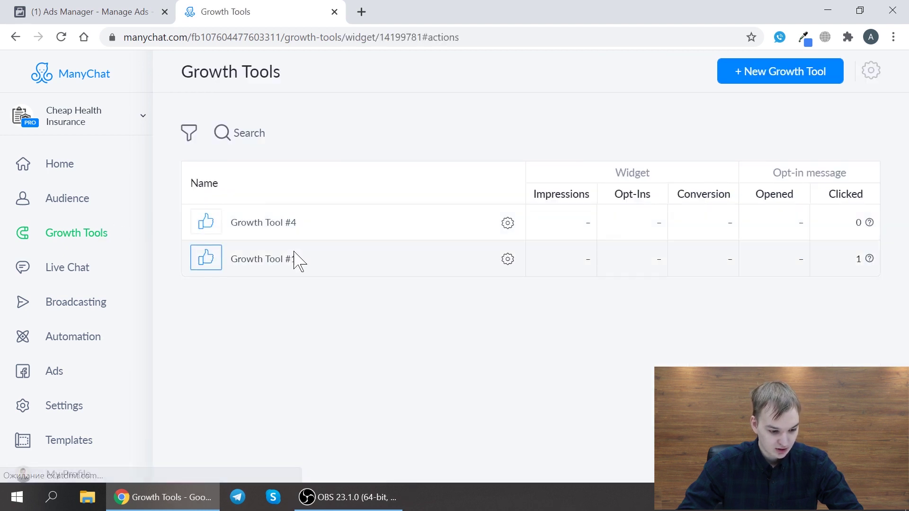
click(294, 258)
click(280, 179)
scroll(321, 228, down, 3)
scroll(320, 227, down, 1)
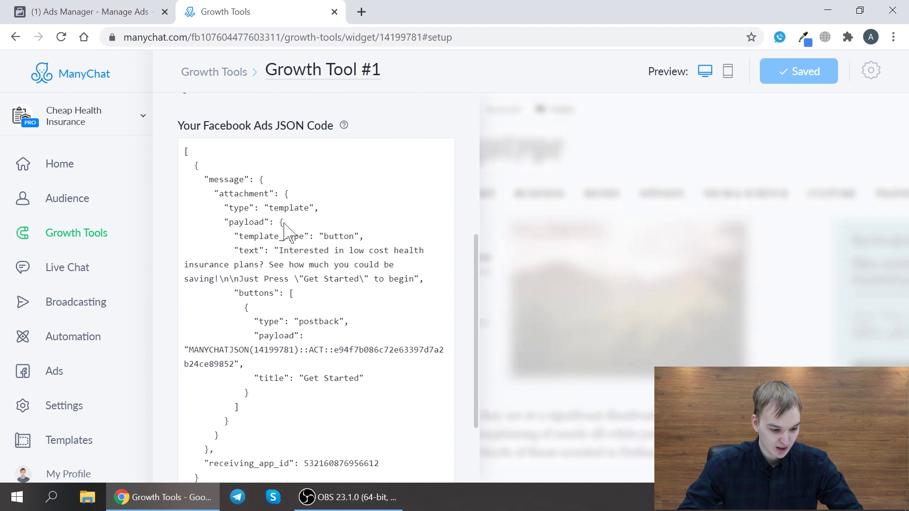
scroll(285, 351, down, 2)
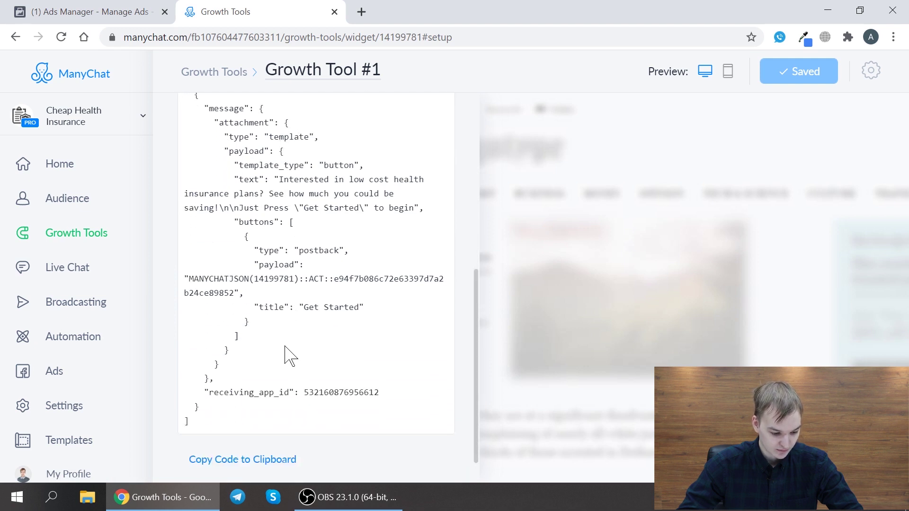
click(243, 421)
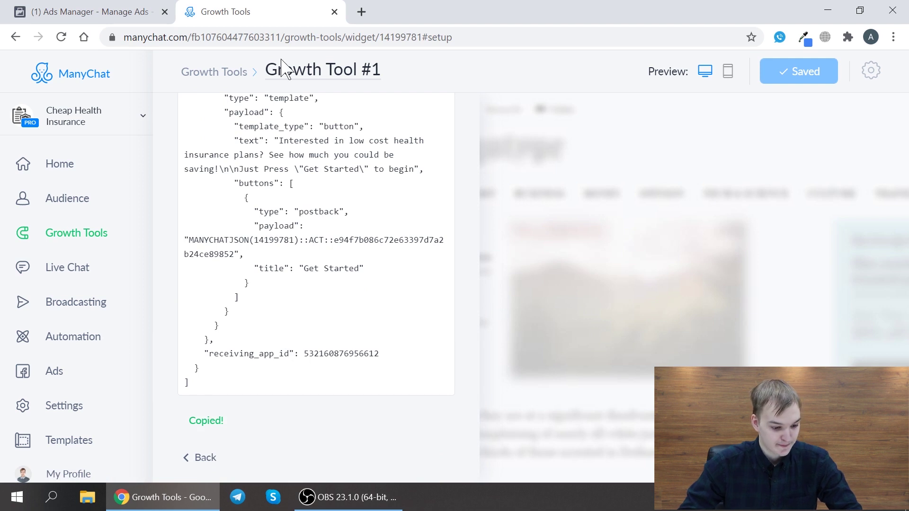
click(117, 7)
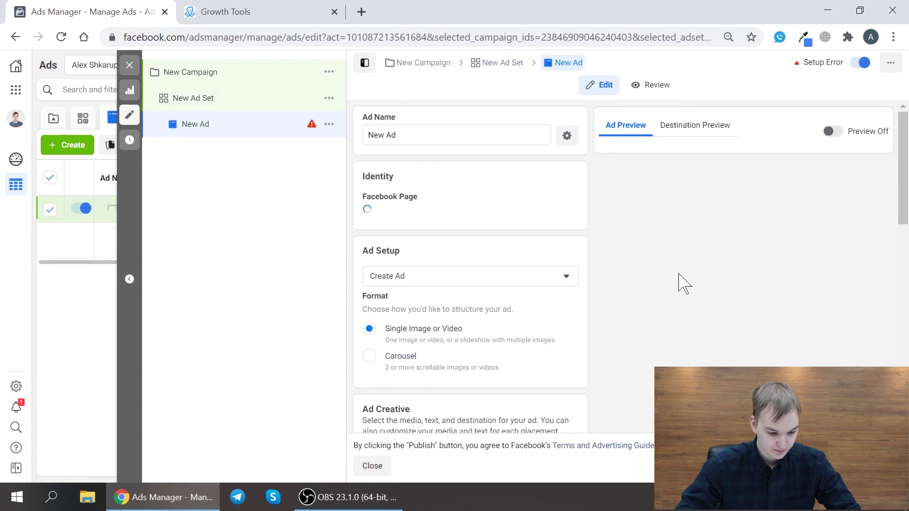
scroll(631, 246, down, 3)
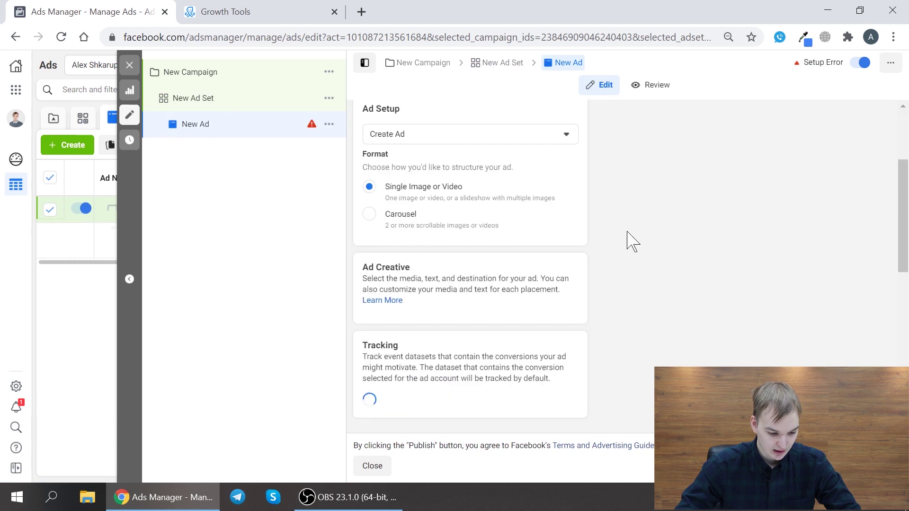
scroll(630, 232, down, 3)
scroll(631, 231, down, 5)
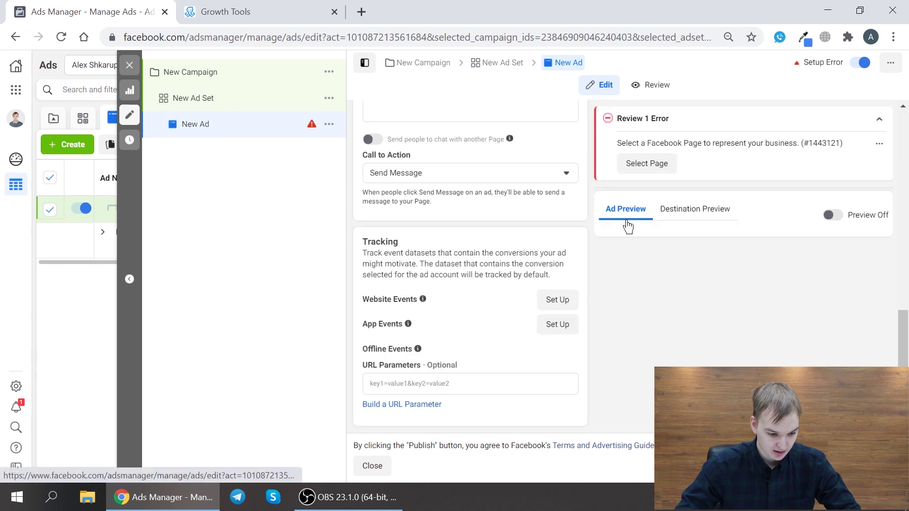
scroll(615, 234, up, 2)
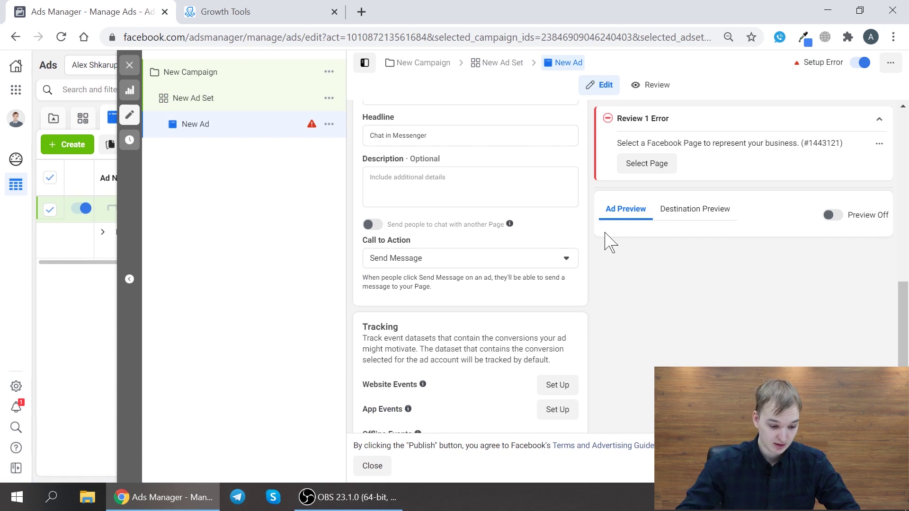
scroll(602, 246, down, 2)
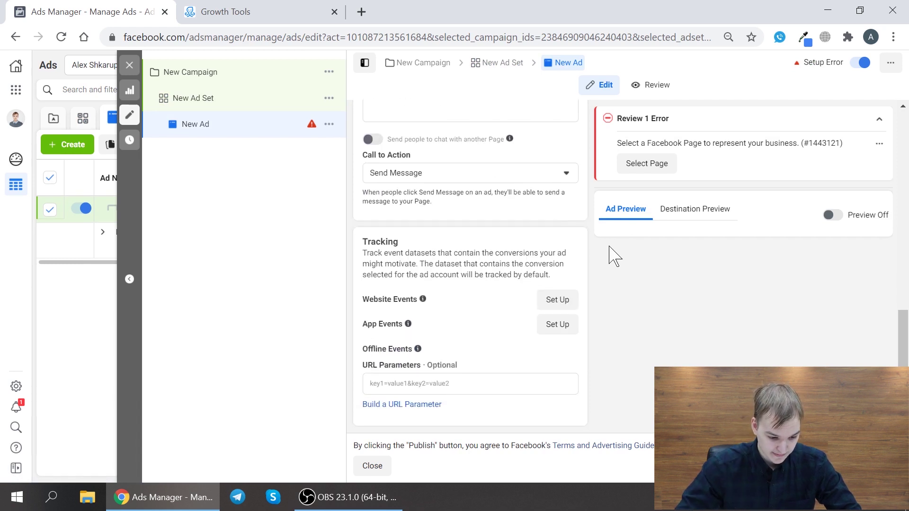
scroll(611, 265, up, 5)
scroll(611, 270, up, 5)
scroll(602, 266, down, 5)
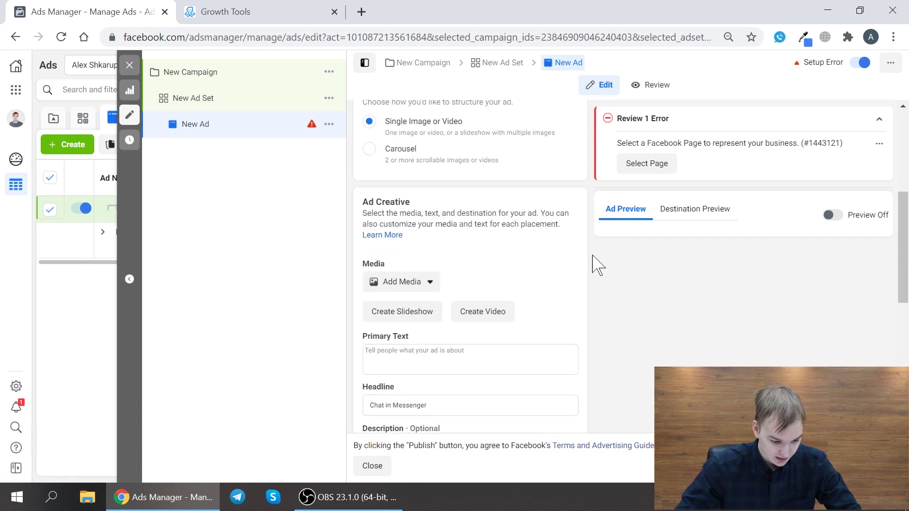
scroll(578, 262, down, 1)
scroll(542, 253, down, 2)
scroll(542, 254, up, 5)
scroll(541, 256, down, 6)
scroll(498, 310, down, 3)
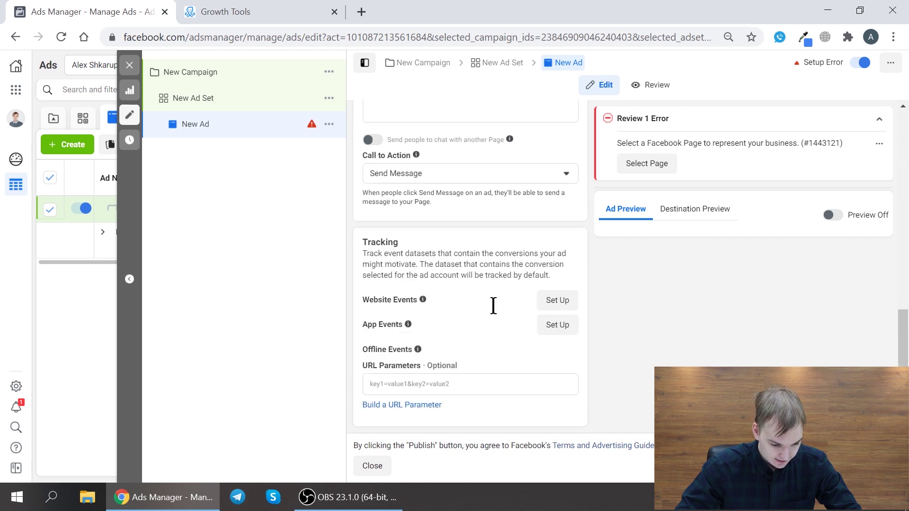
scroll(495, 313, up, 8)
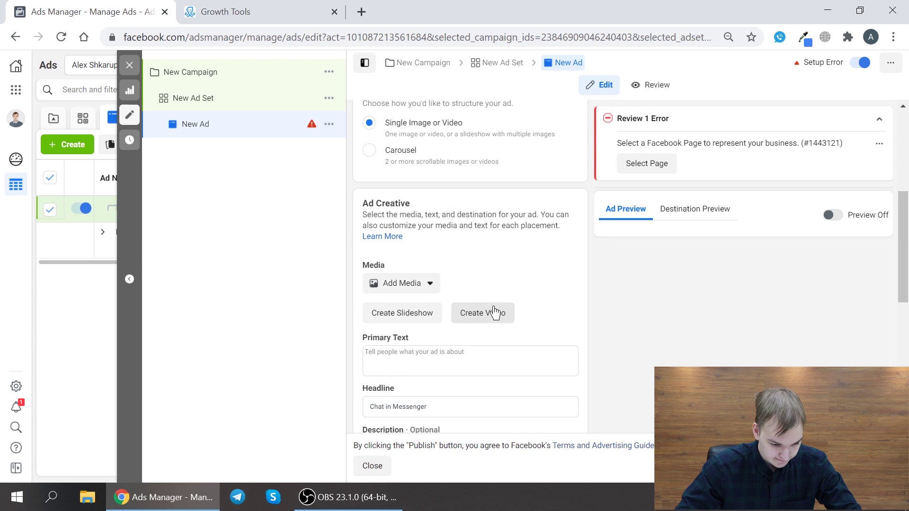
scroll(495, 313, up, 2)
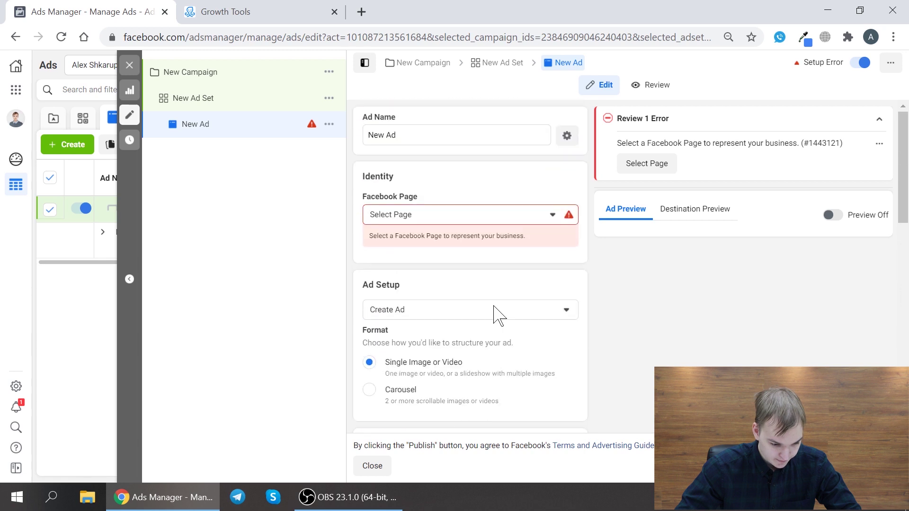
scroll(495, 313, down, 7)
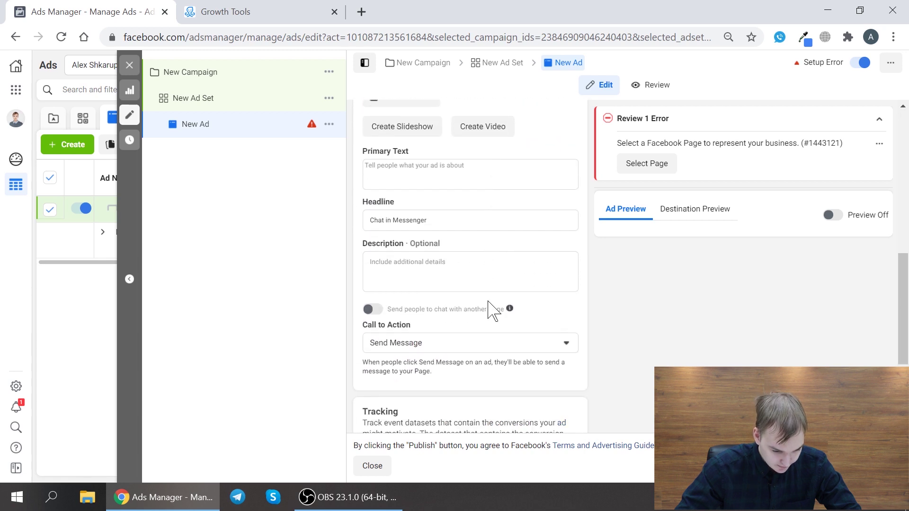
click(470, 344)
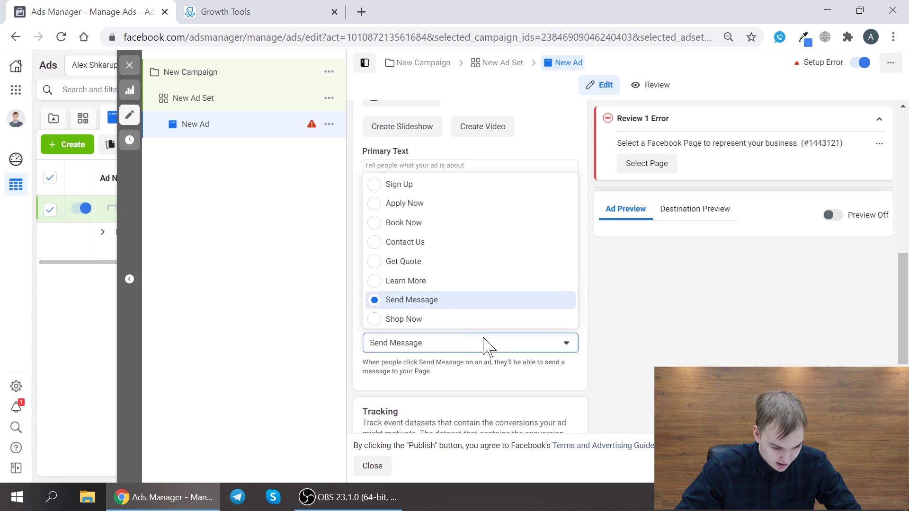
click(485, 346)
scroll(487, 346, down, 3)
scroll(484, 334, up, 5)
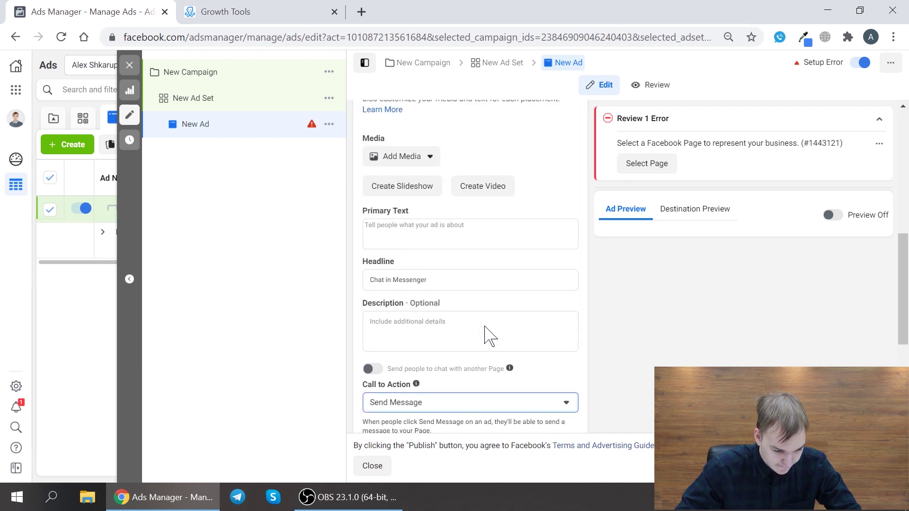
scroll(484, 327, up, 6)
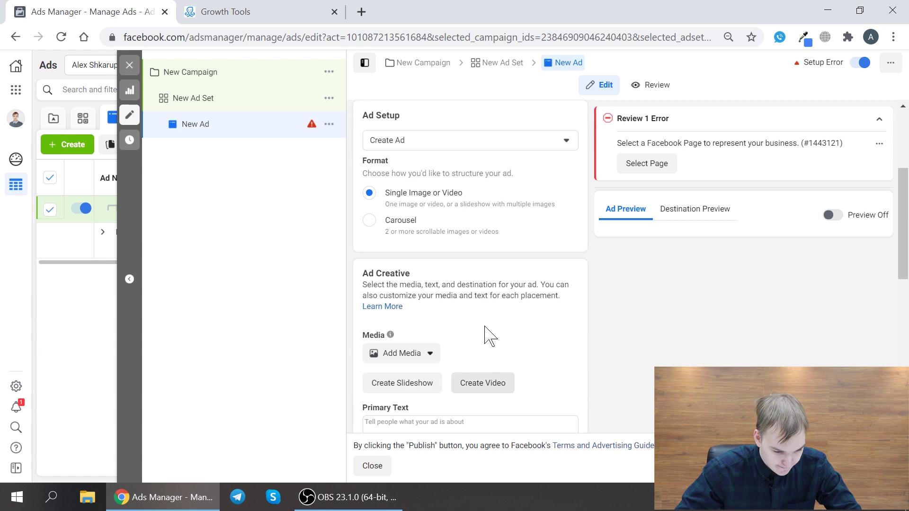
scroll(488, 331, up, 1)
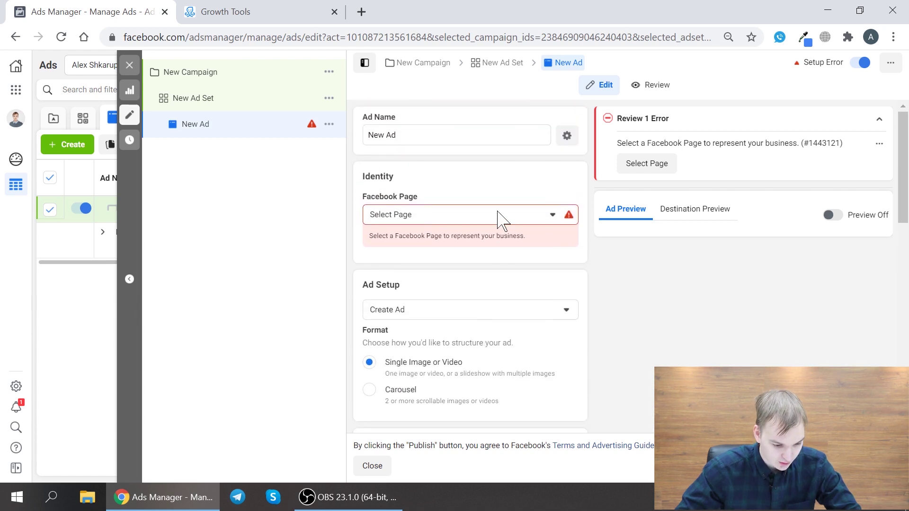
Set the ad's Facebook Page to Cheap Health Insurance.
click(484, 222)
click(451, 262)
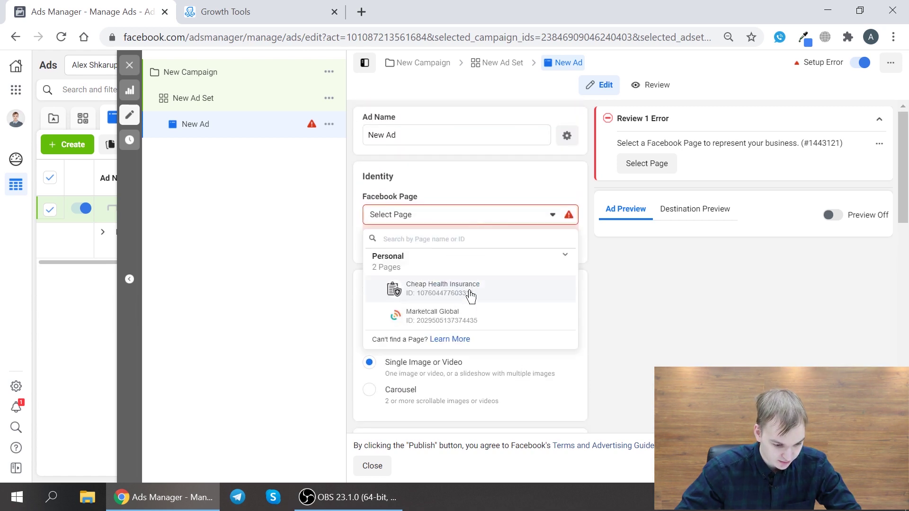
click(536, 290)
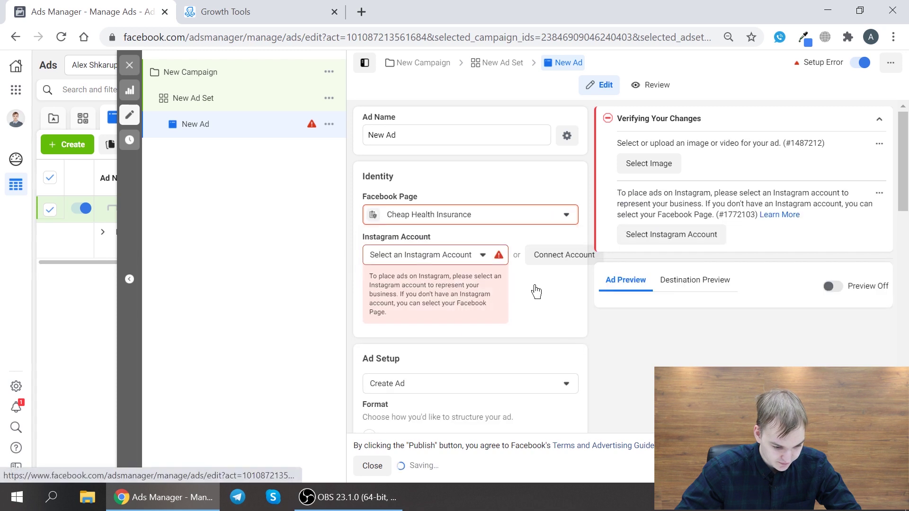
Switch the Message Template from Start Conversations to Advanced Setup.
scroll(540, 295, down, 6)
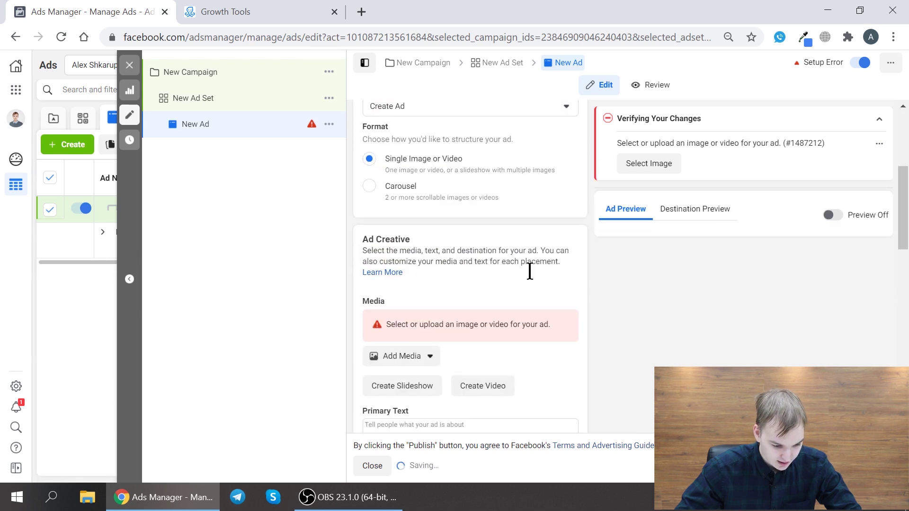
scroll(533, 266, down, 6)
scroll(537, 258, down, 5)
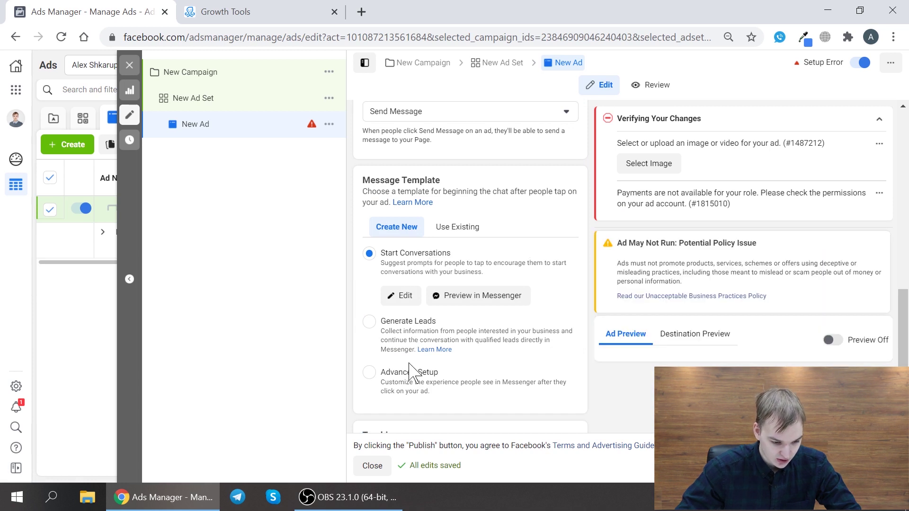
drag(363, 180, 453, 181)
click(453, 181)
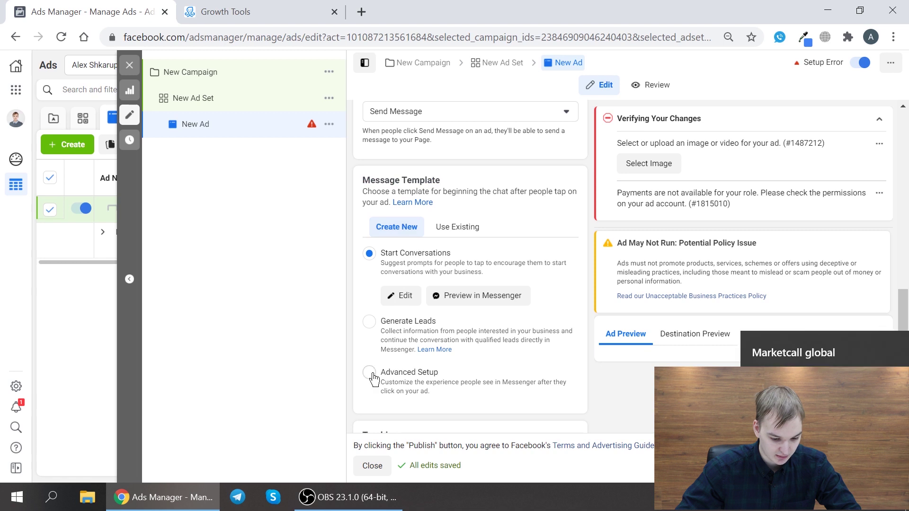
mouse_move(648, 369)
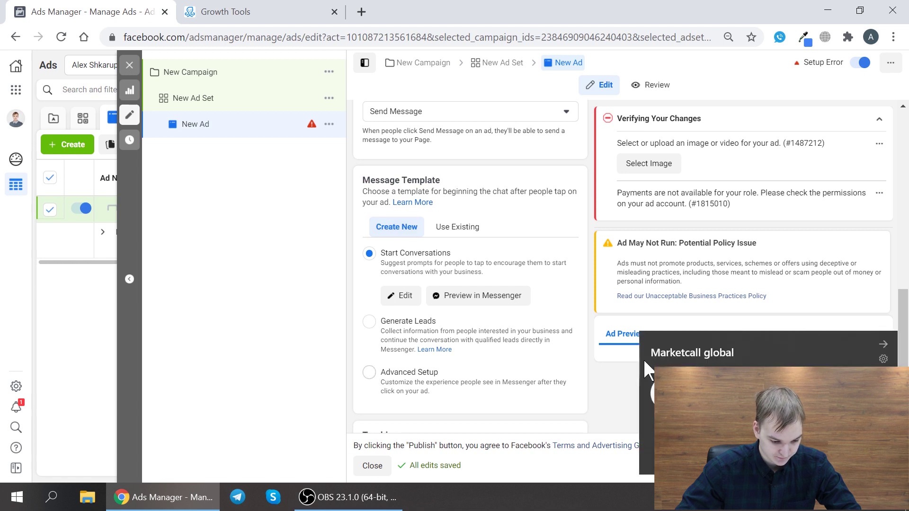
click(540, 376)
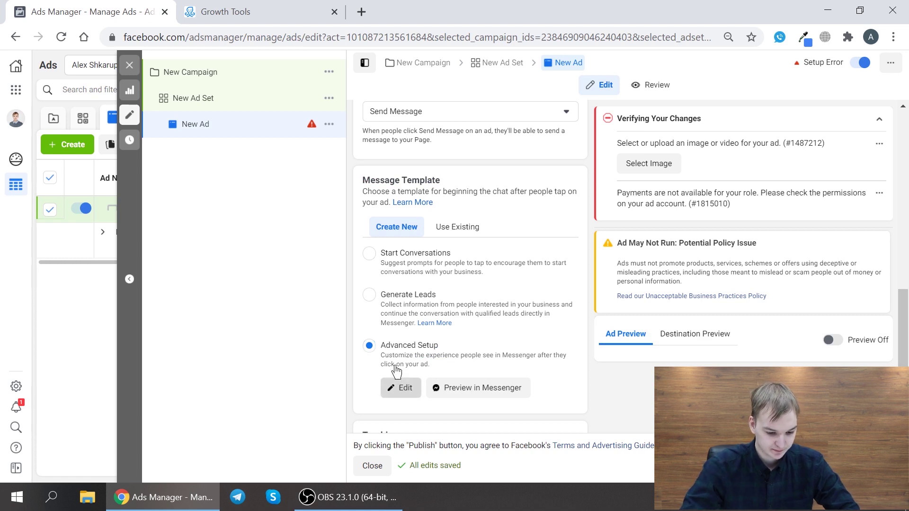
Replace the advanced template's sample JSON with the copied ManyChat Get Started code.
click(403, 388)
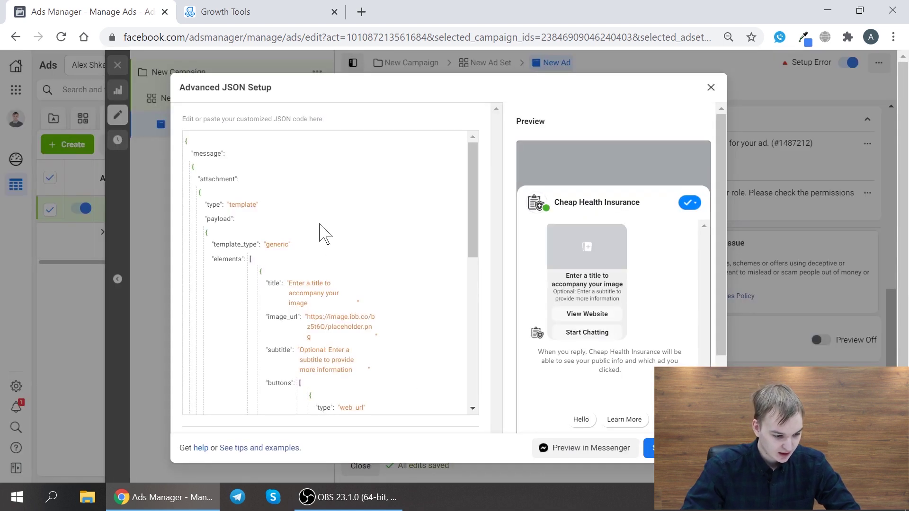
click(221, 155)
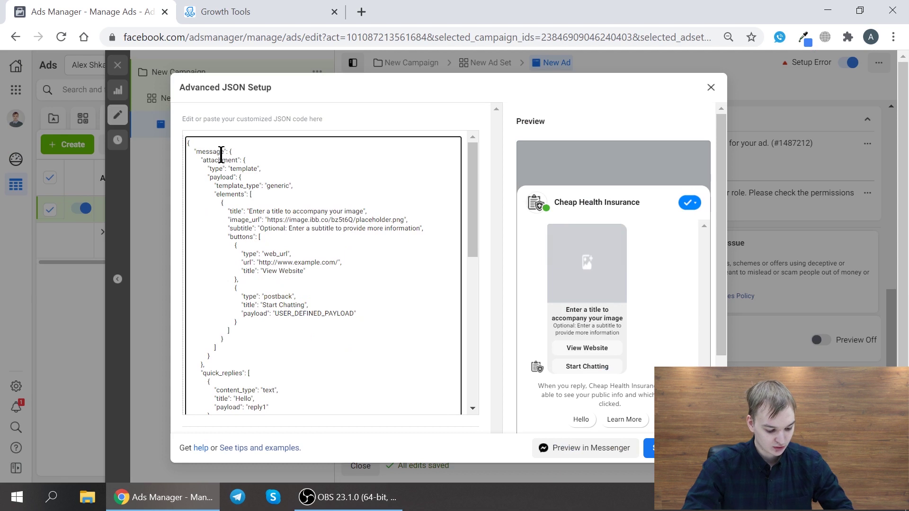
key(ctrl+a)
key(BackSpace)
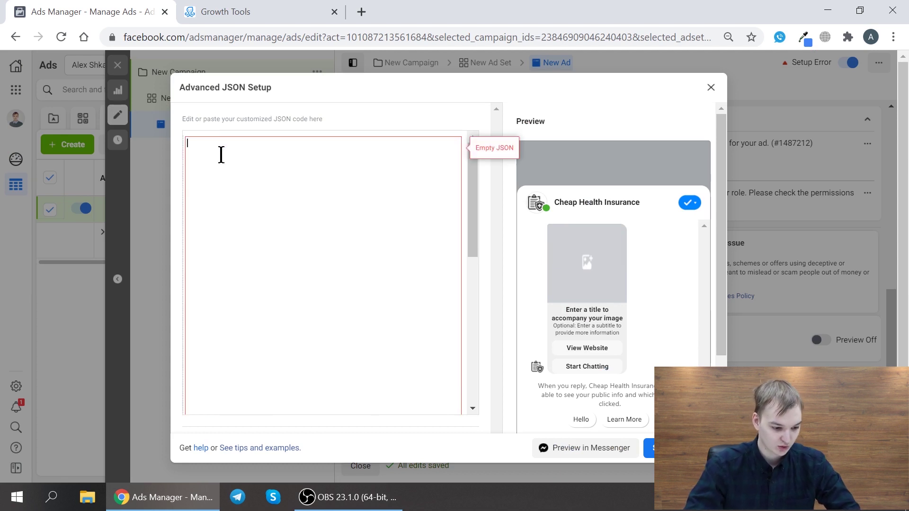
key(ctrl+v)
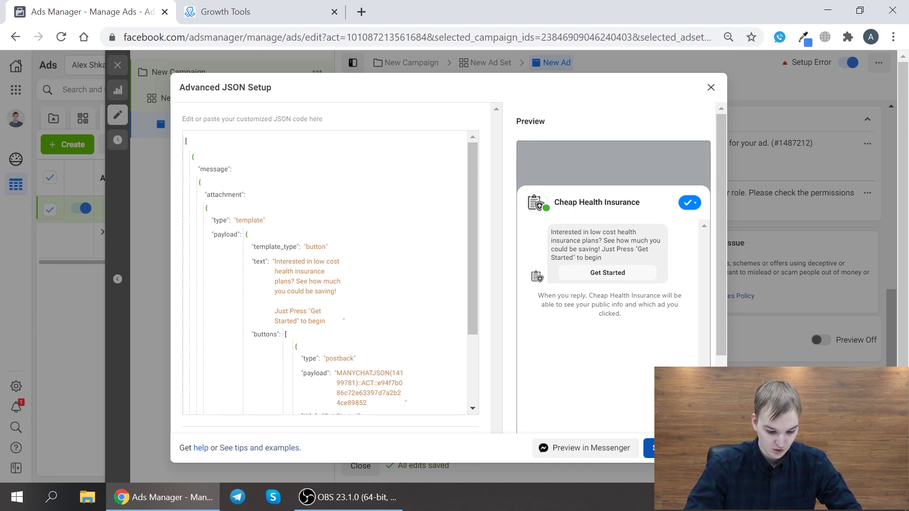
click(654, 448)
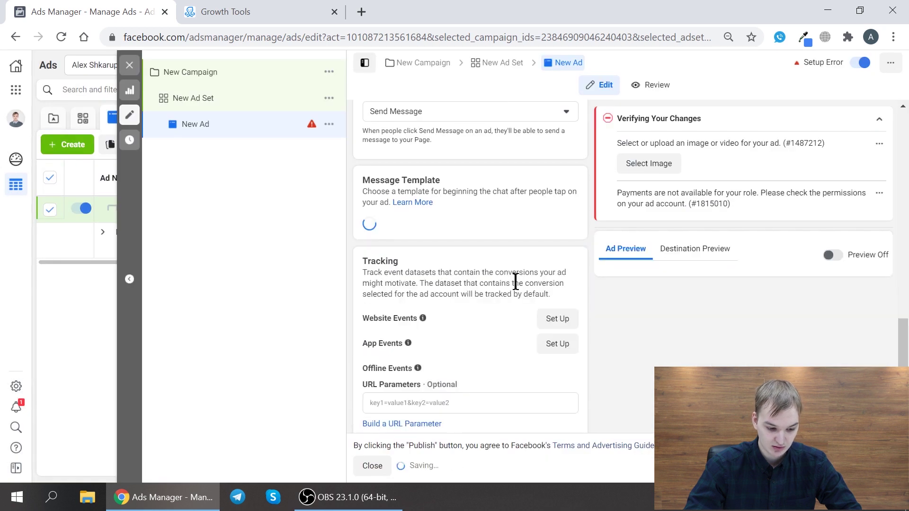